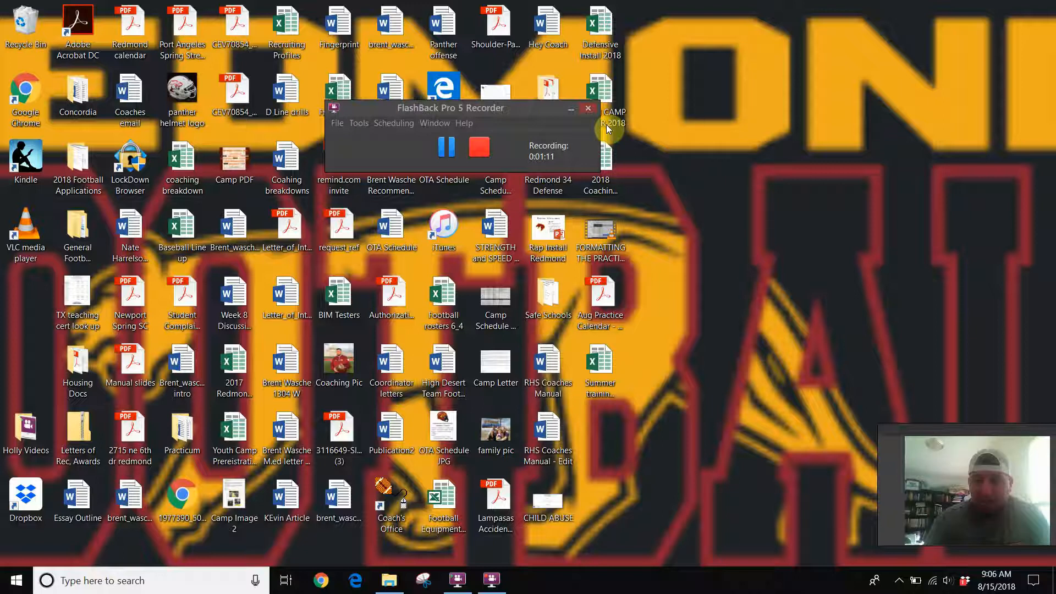
# Launch Hudl Mercury from Windows search using 'mer' so its Add Video step appears.
pyautogui.click(137, 580)
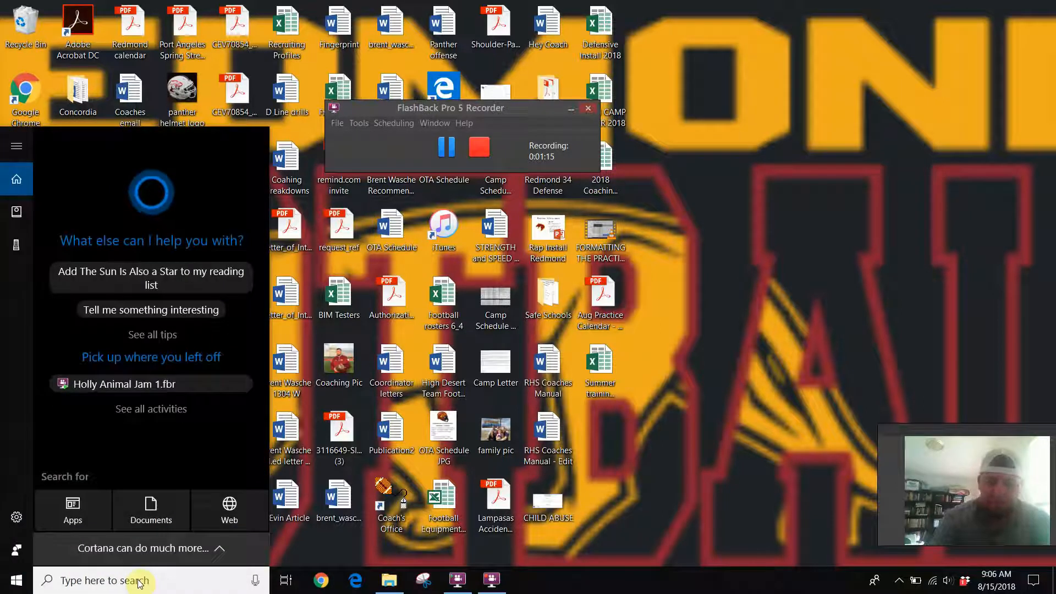
pyautogui.write('mer')
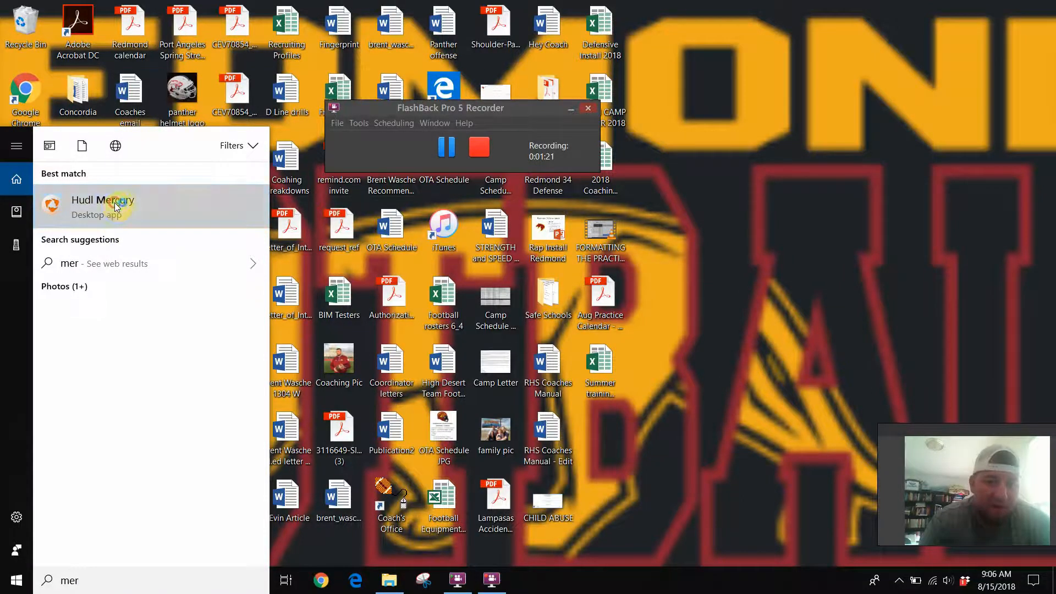
pyautogui.click(116, 207)
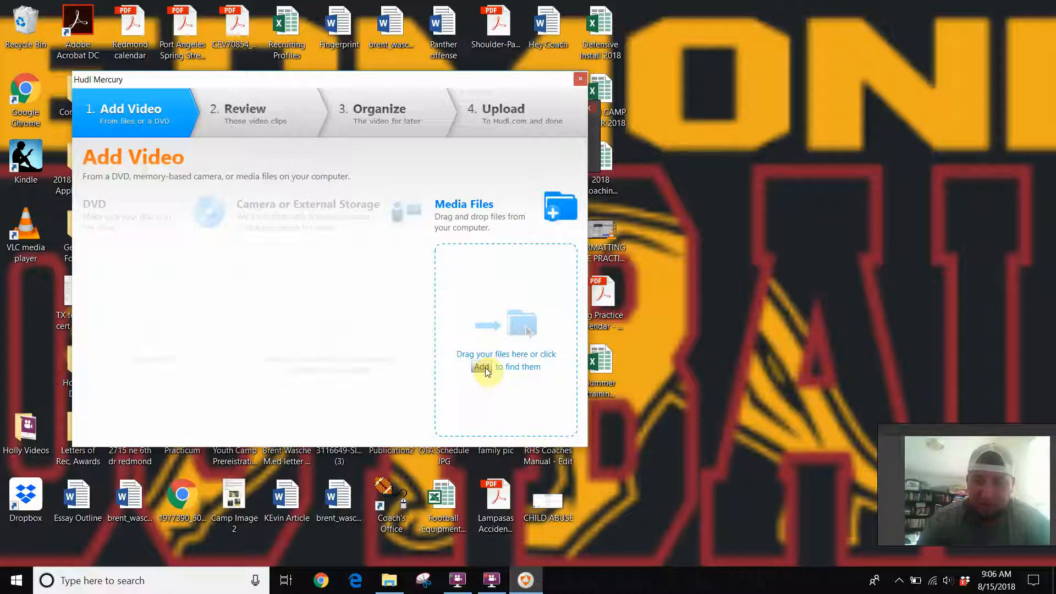
# Import the MAH002xx clips from E:\MP_ROOT\100ANV01, selecting from MAH00230 onward.
pyautogui.click(482, 367)
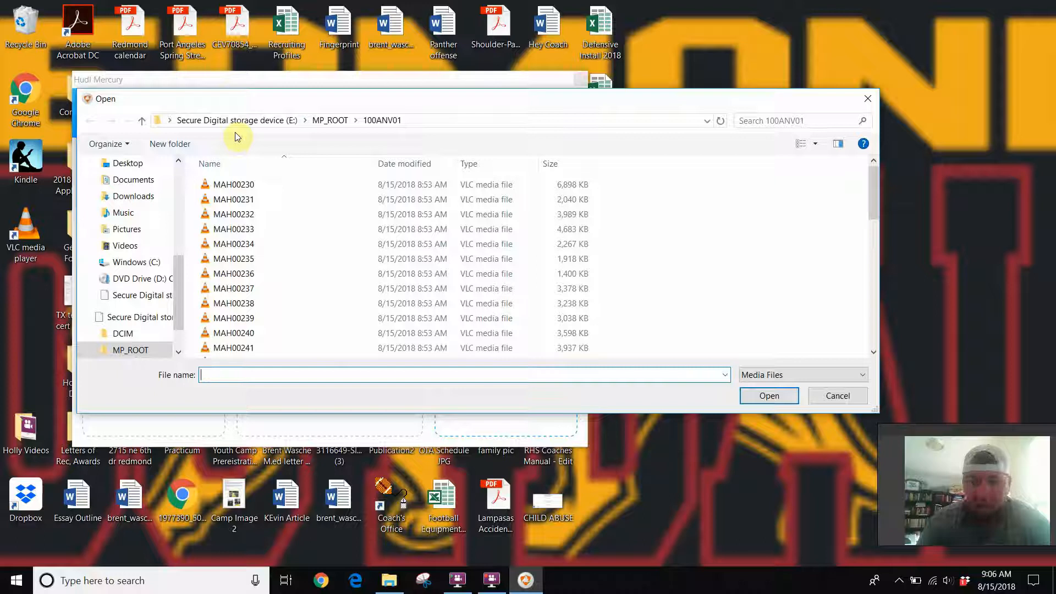
pyautogui.moveTo(131, 256)
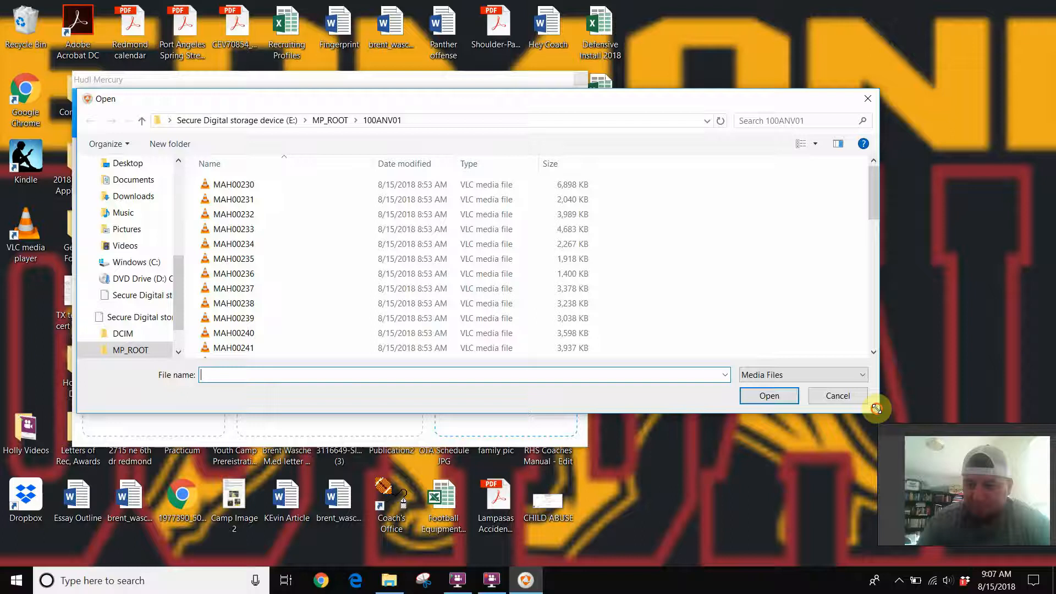
pyautogui.moveTo(878, 413); pyautogui.dragTo(944, 550)
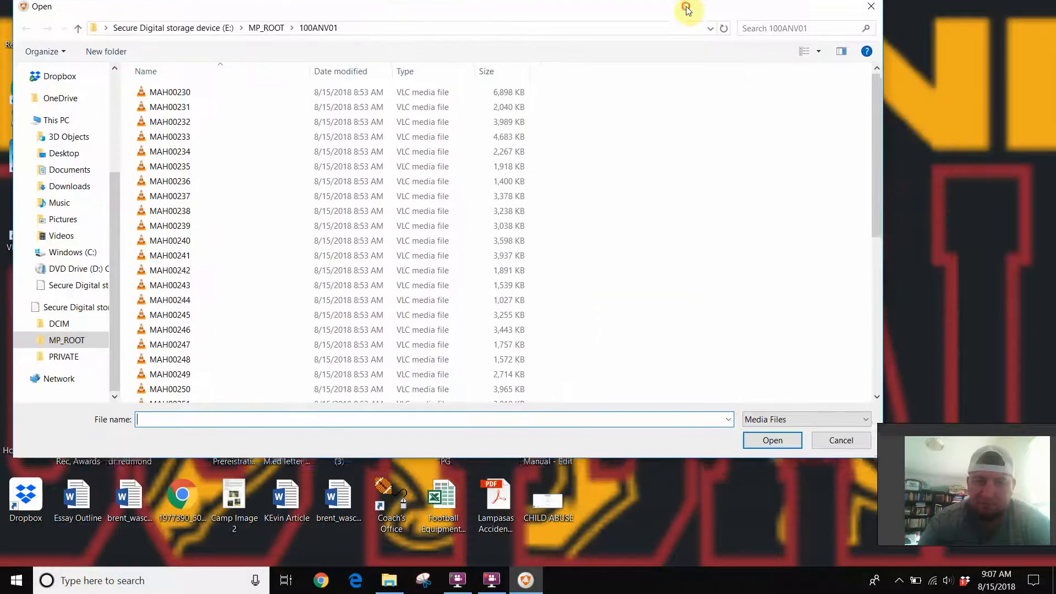
pyautogui.moveTo(752, 103); pyautogui.dragTo(686, 15)
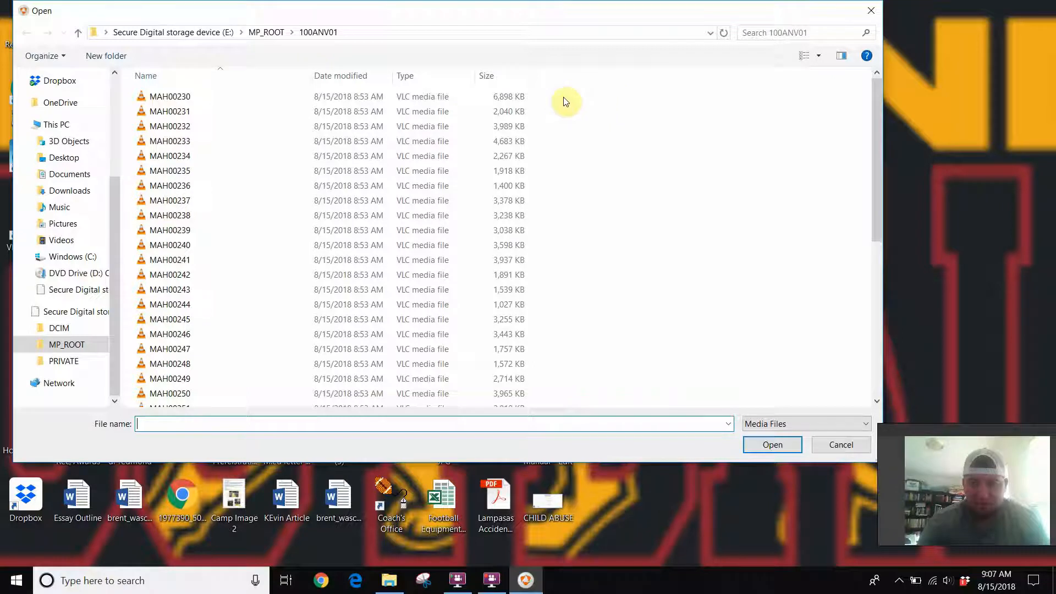
pyautogui.moveTo(559, 101)
pyautogui.mouseDown()
pyautogui.moveTo(468, 221)
pyautogui.moveTo(702, 133)
pyautogui.mouseUp()
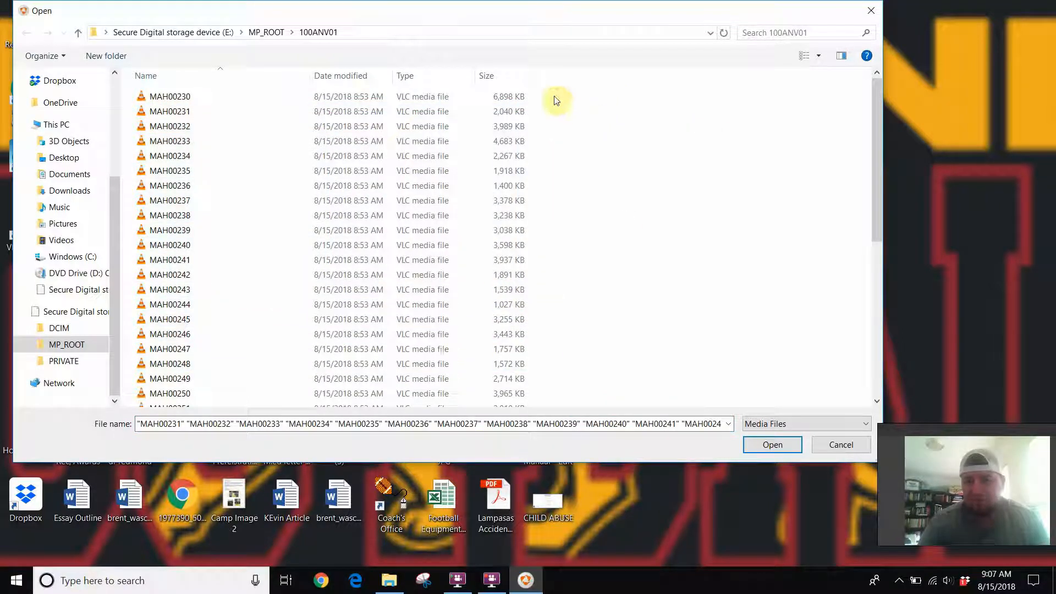
pyautogui.moveTo(554, 96)
pyautogui.mouseDown()
pyautogui.moveTo(414, 156)
pyautogui.moveTo(382, 560)
pyautogui.mouseUp()
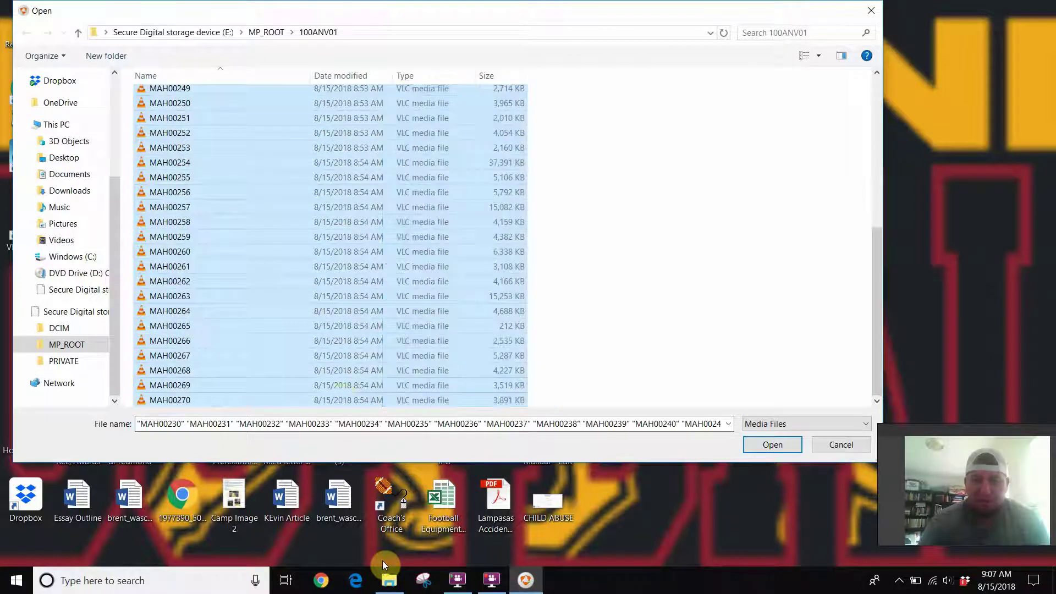
pyautogui.rightClick(376, 345)
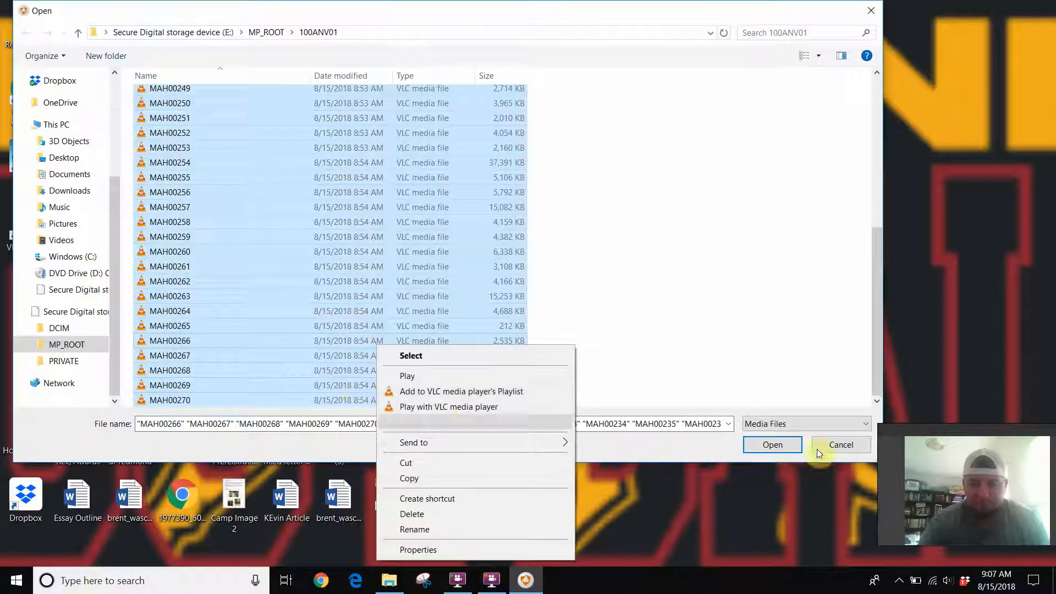
pyautogui.click(773, 445)
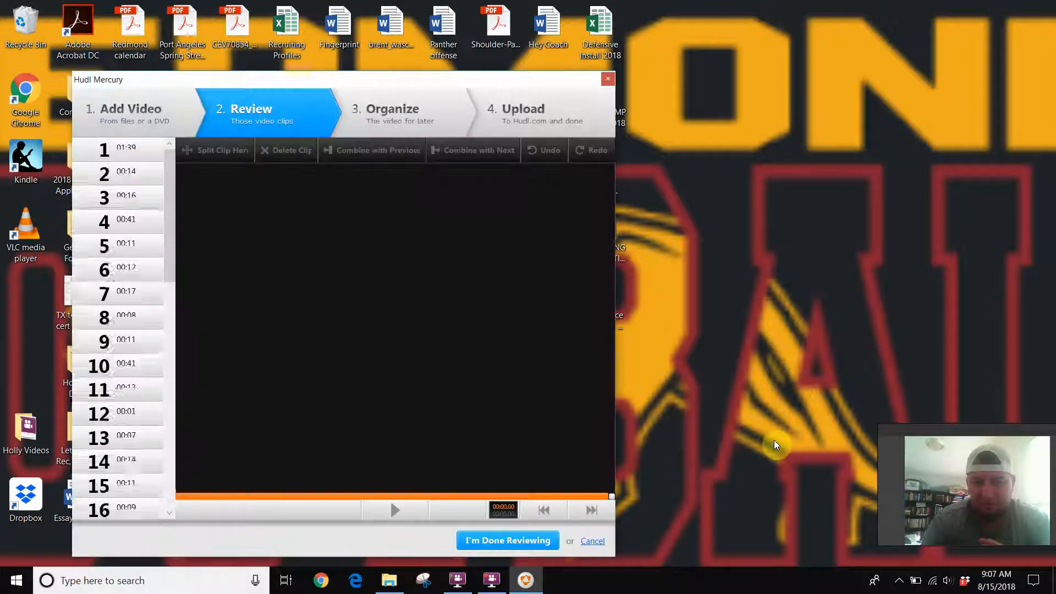
# Reposition the Mercury window and play clip 1 (1:39) in the Review list.
pyautogui.rightClick(551, 86)
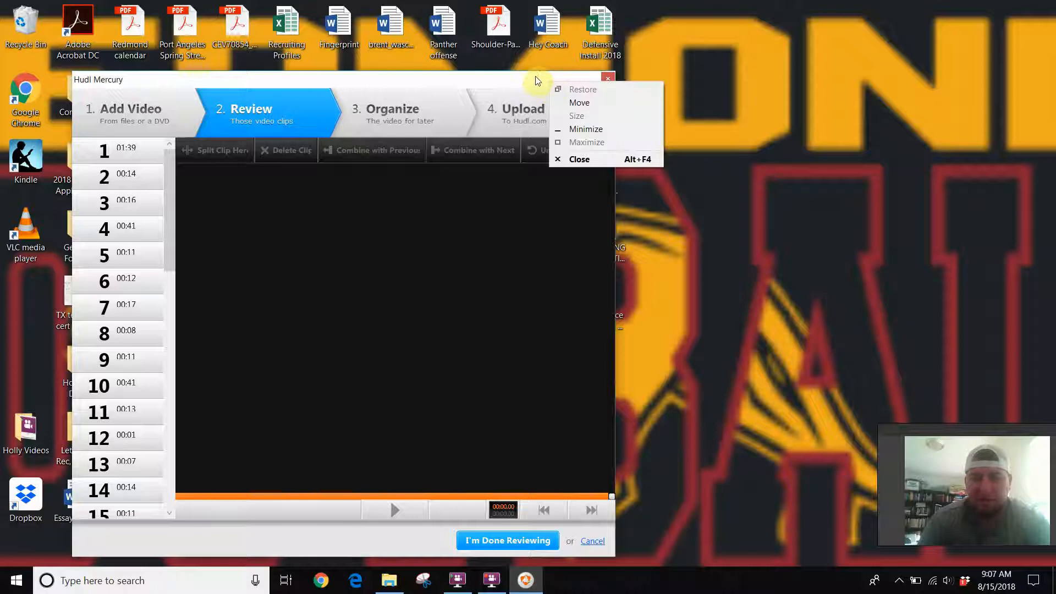
pyautogui.moveTo(536, 76); pyautogui.dragTo(517, 21)
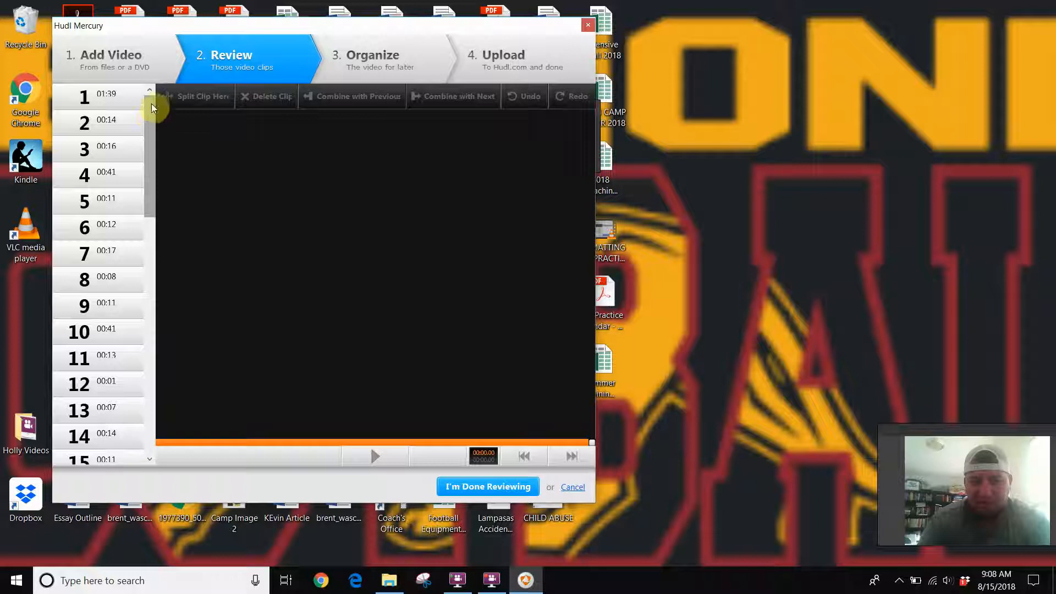
pyautogui.moveTo(152, 113); pyautogui.dragTo(151, 106)
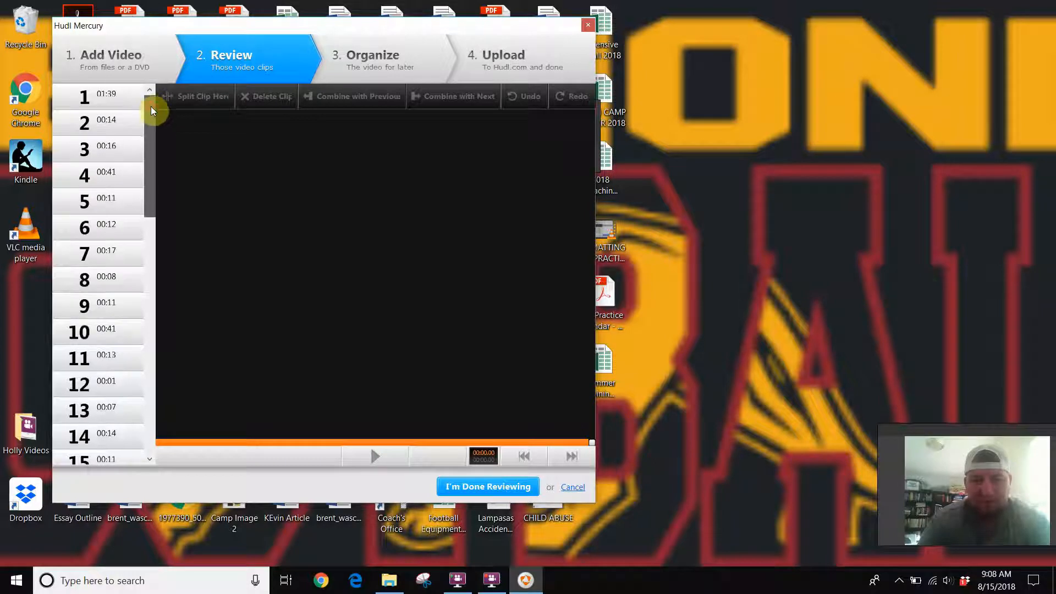
pyautogui.click(104, 99)
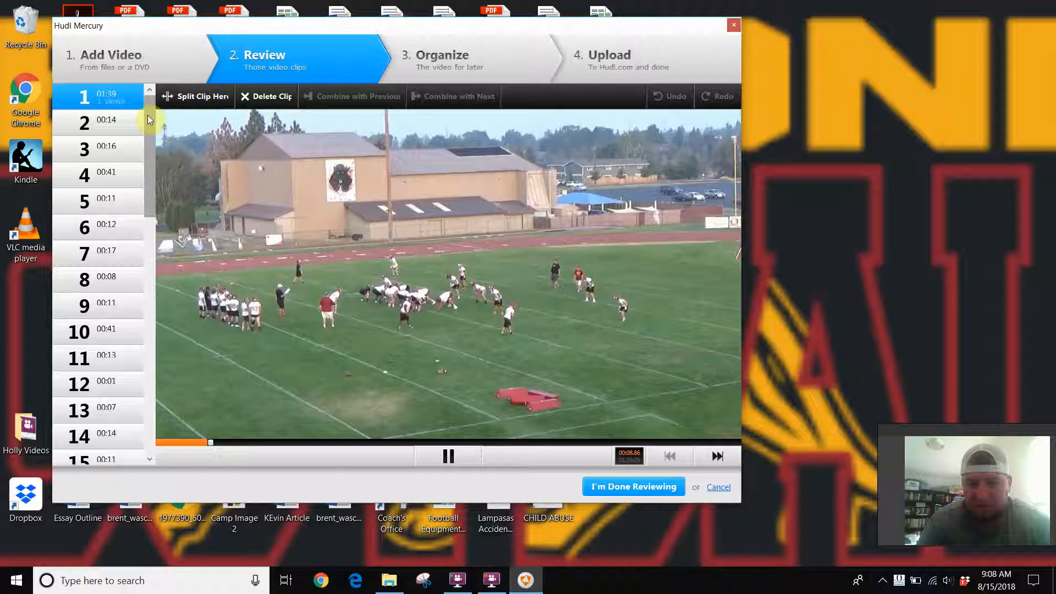
# Split clip 1 at about 11 seconds into a 00:11 clip and a 01:27 clip 2.
pyautogui.click(450, 457)
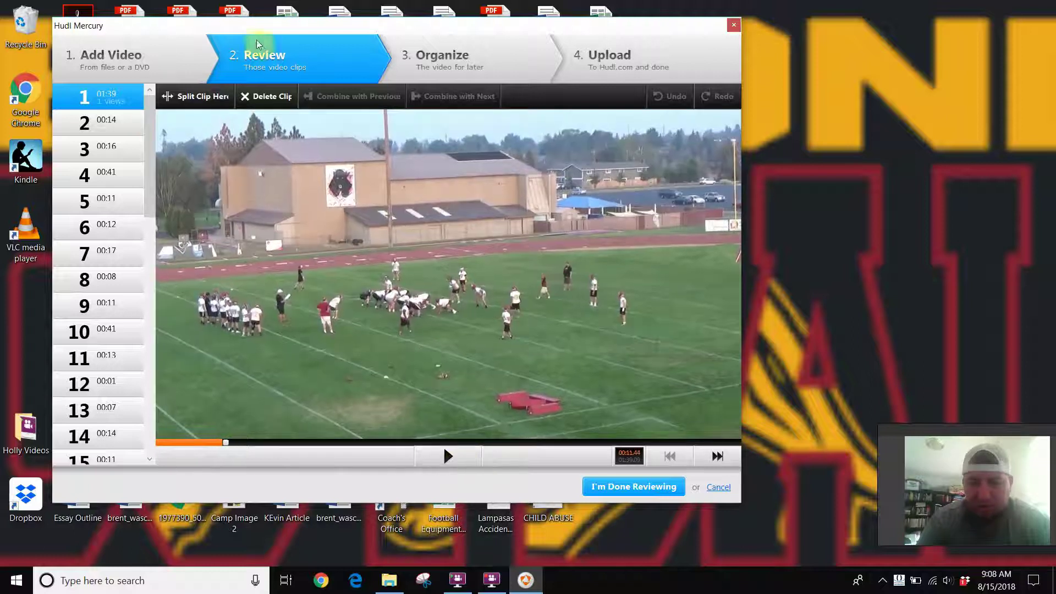
pyautogui.click(209, 96)
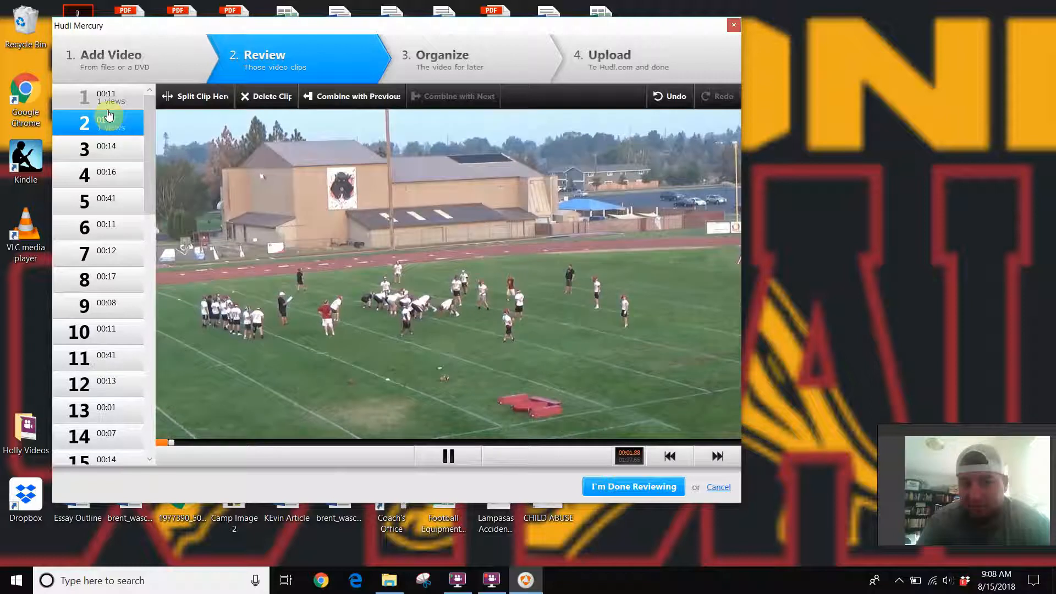
pyautogui.click(109, 101)
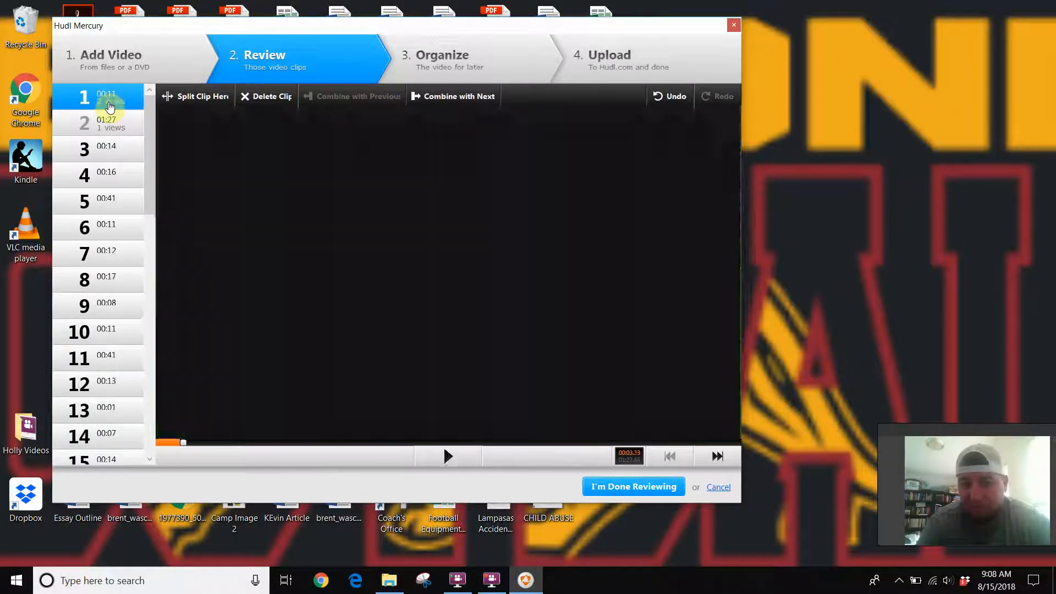
pyautogui.click(103, 124)
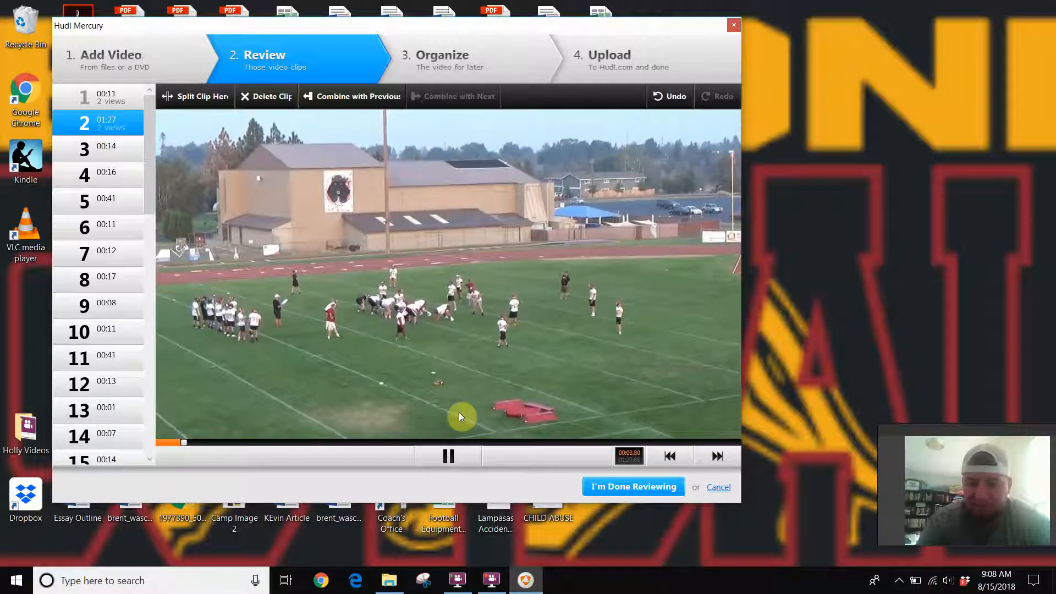
pyautogui.click(443, 449)
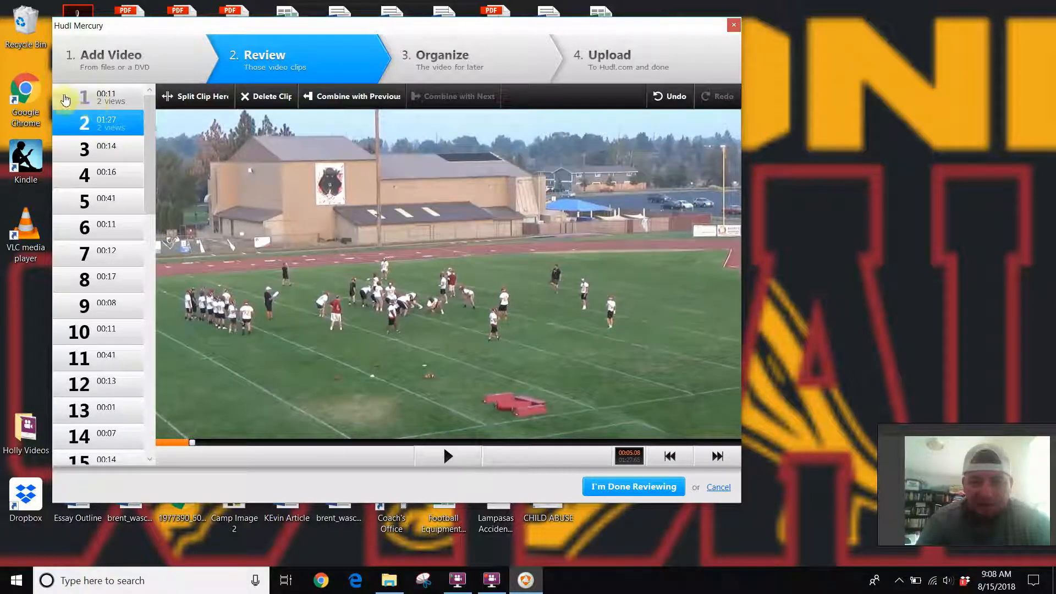
# Replay both pieces, then combine clip 1 with the next into one 01:39 clip.
pyautogui.click(94, 102)
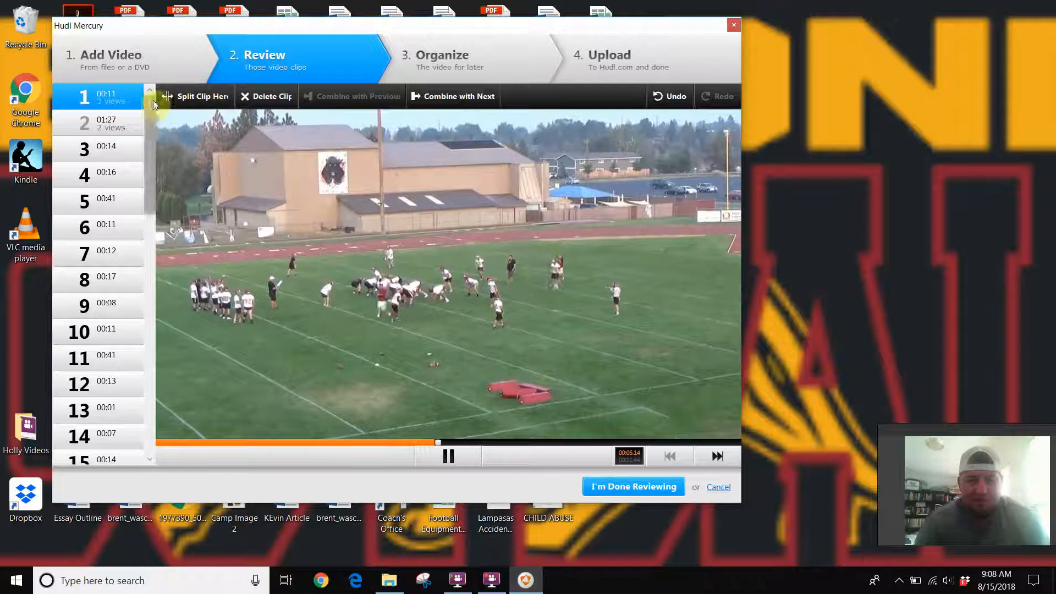
pyautogui.click(130, 112)
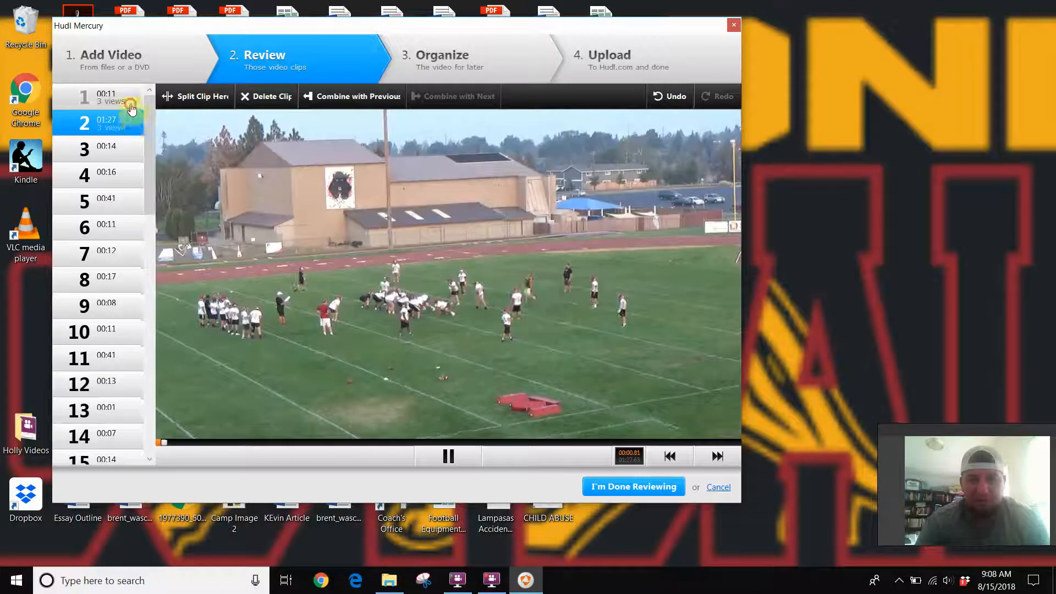
pyautogui.click(129, 99)
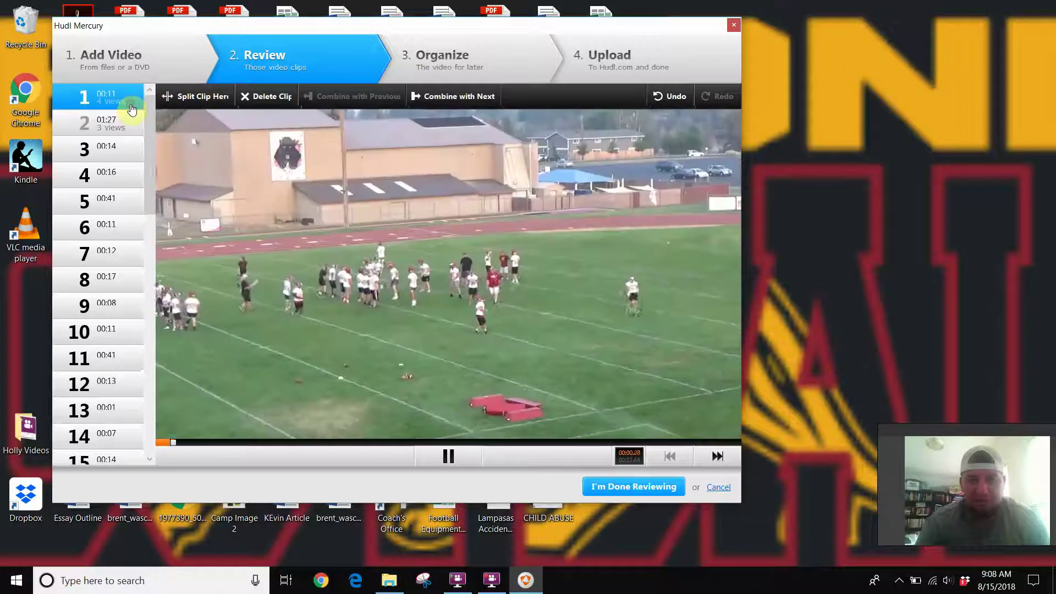
pyautogui.click(439, 97)
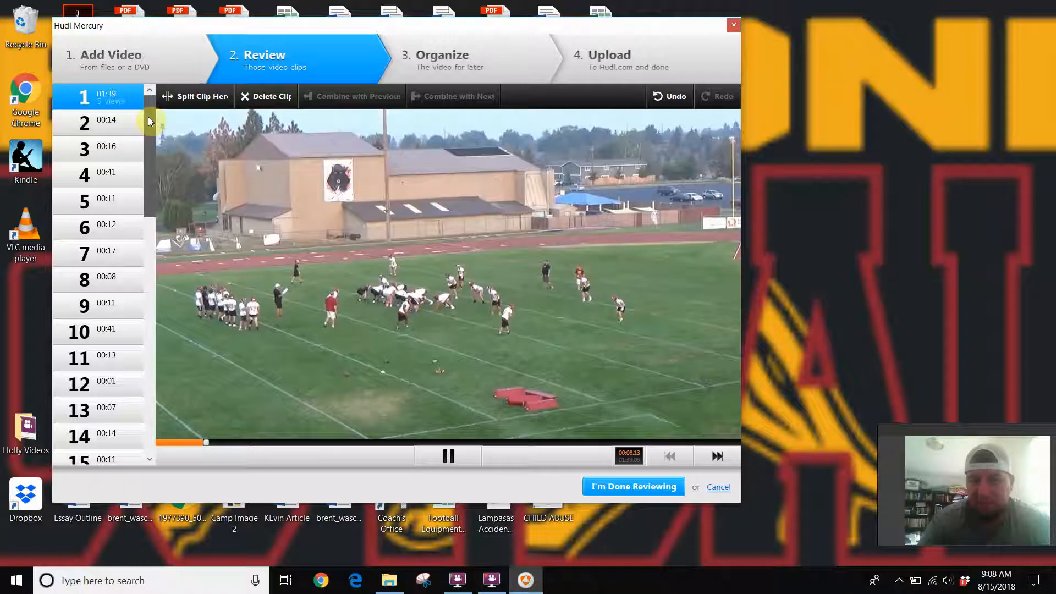
pyautogui.moveTo(147, 117); pyautogui.dragTo(159, 359)
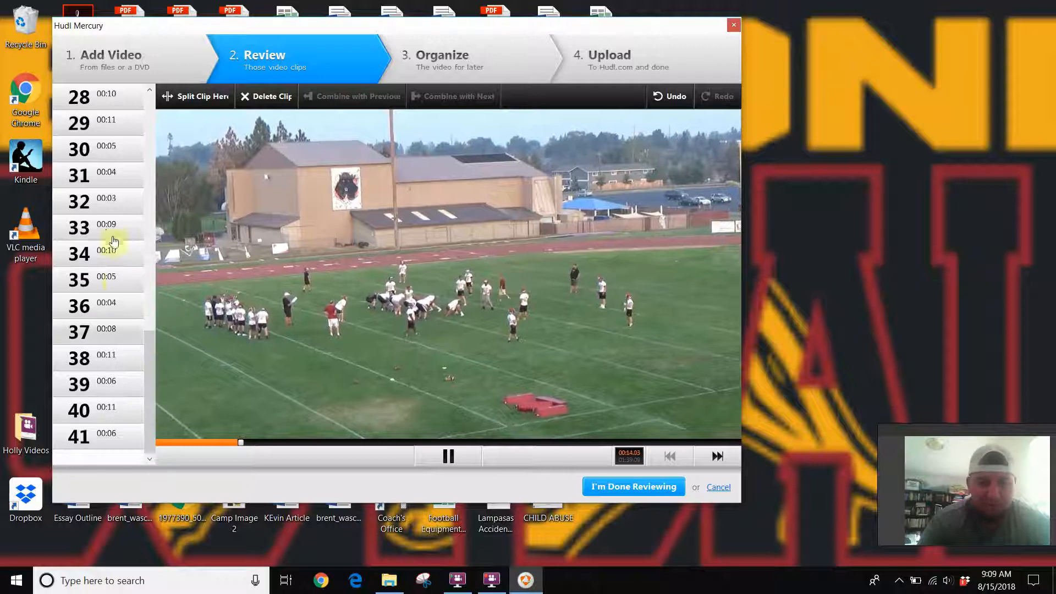
pyautogui.click(150, 117)
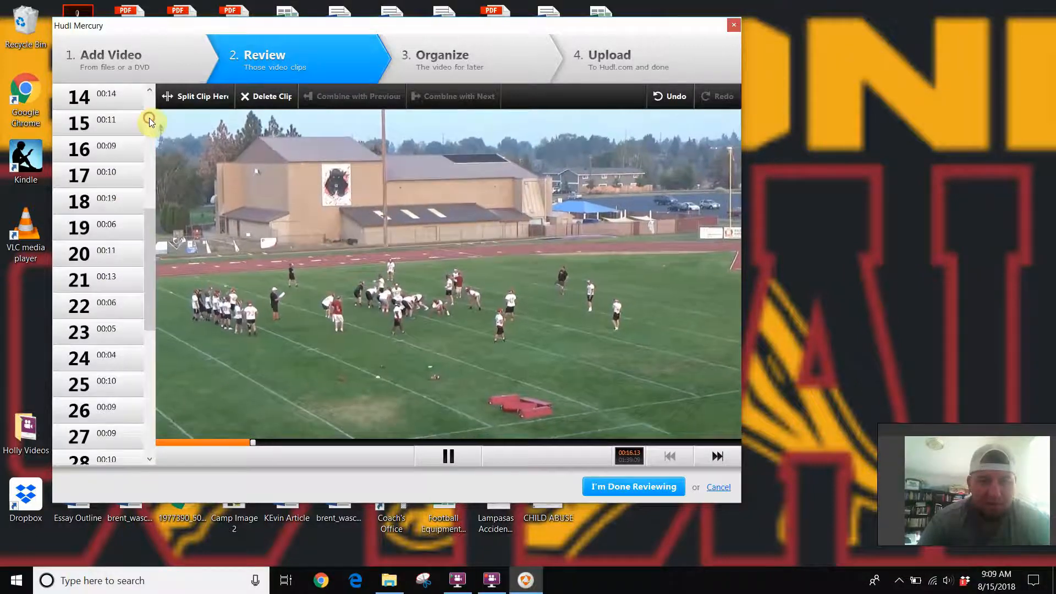
pyautogui.click(140, 124)
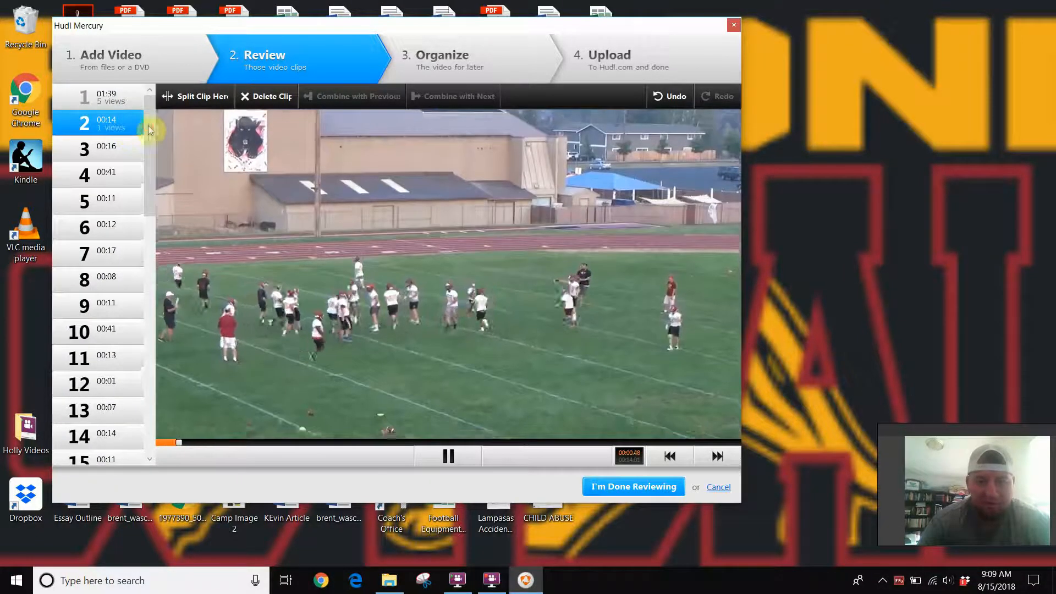
pyautogui.moveTo(148, 126); pyautogui.dragTo(156, 345)
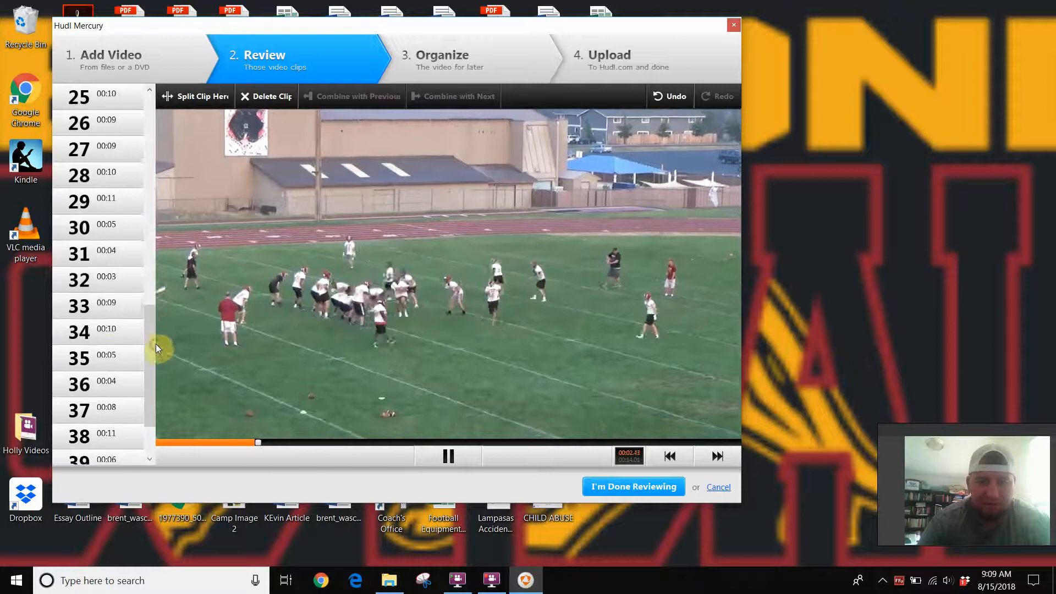
pyautogui.click(110, 309)
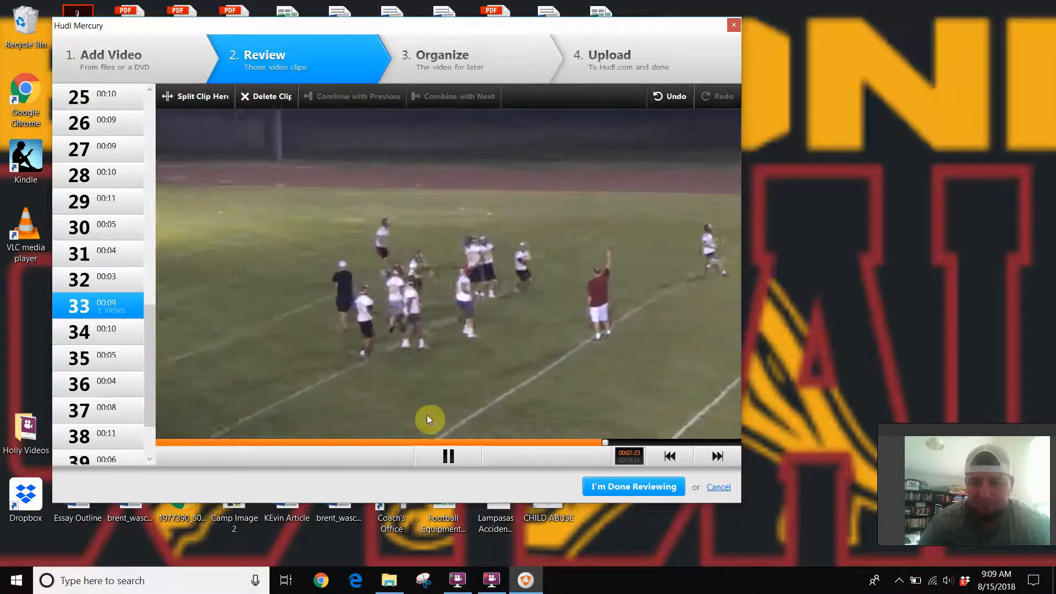
pyautogui.click(450, 458)
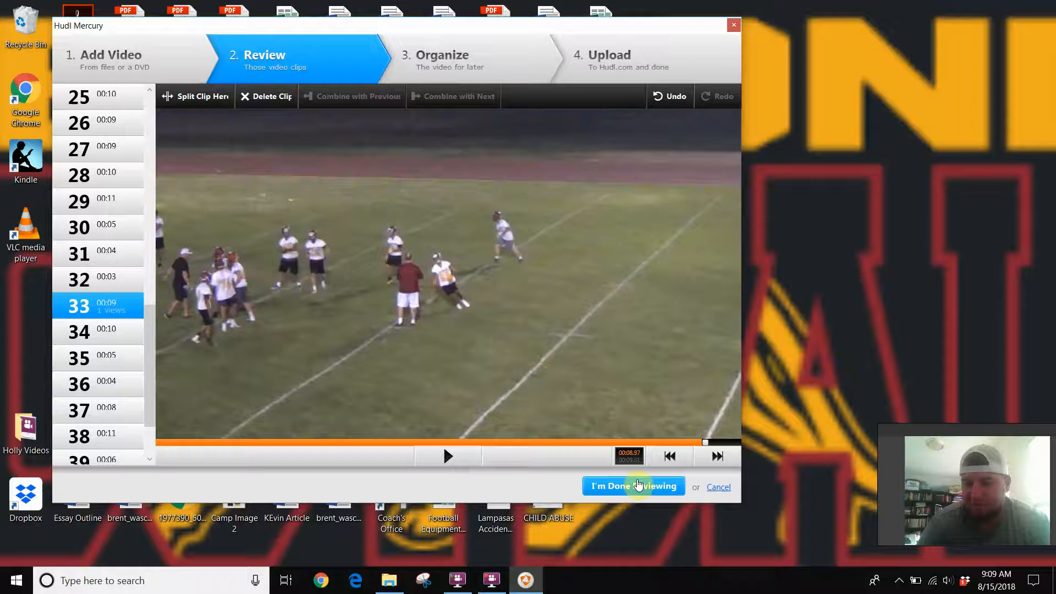
# Finish reviewing and file the video under Practice for the vs. Jamboree event.
pyautogui.click(637, 486)
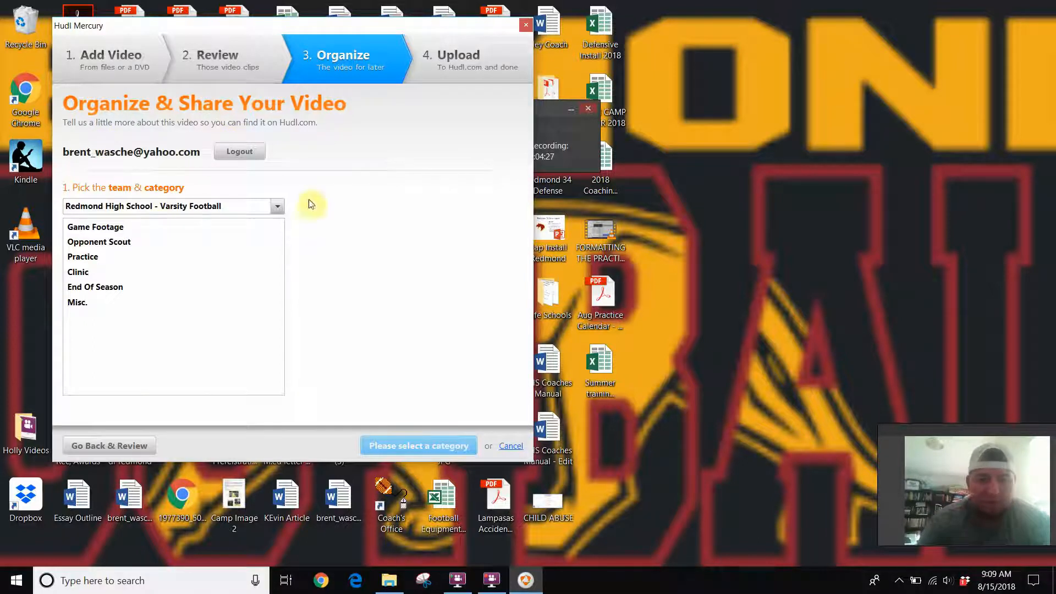
pyautogui.click(112, 257)
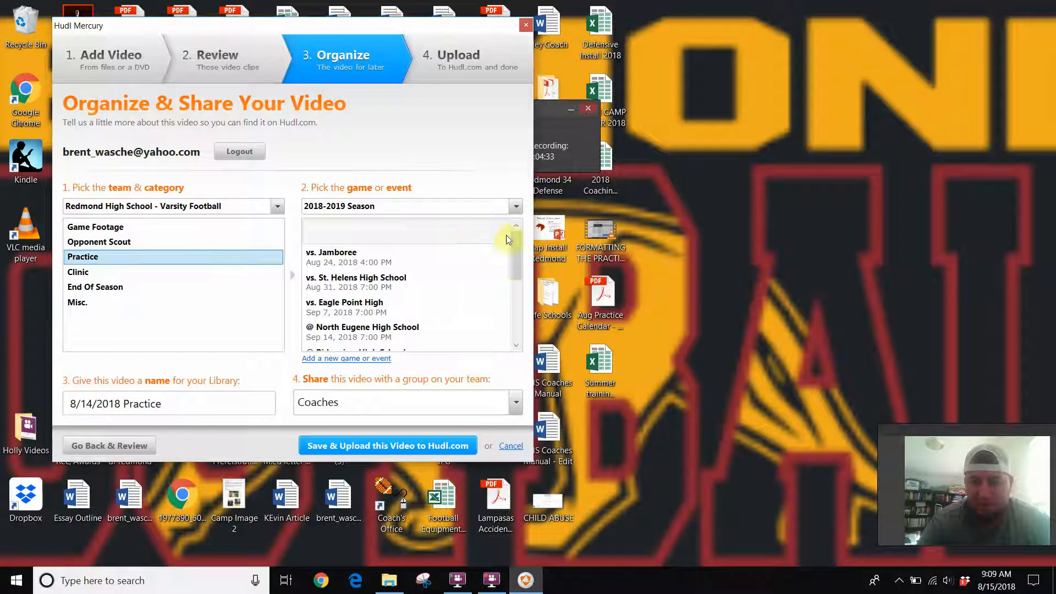
pyautogui.click(370, 258)
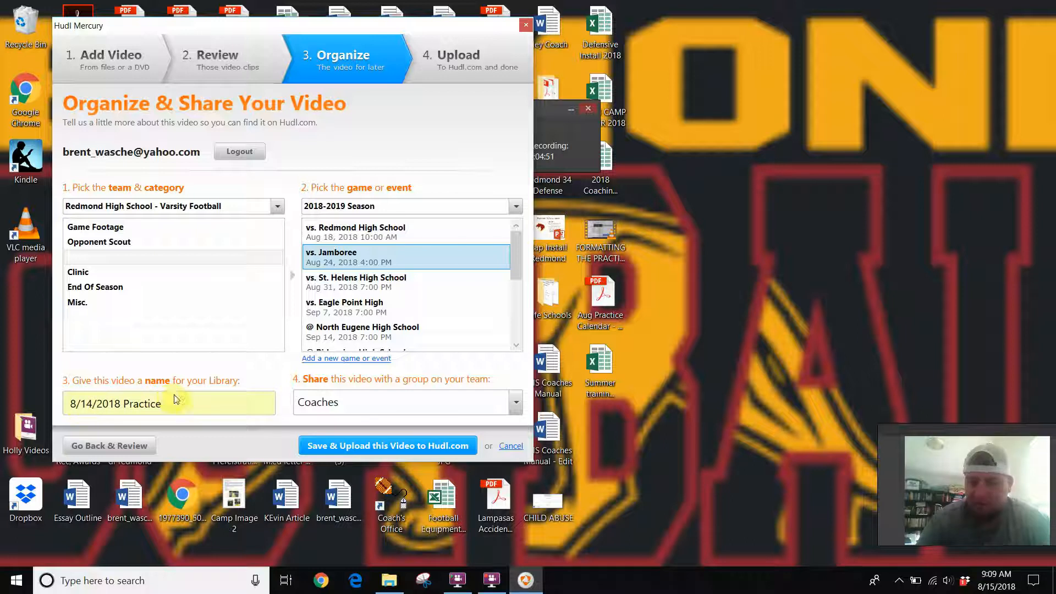
# Name the video '8/14/2018 Practice Def & Off' and share it with All Team.
pyautogui.click(219, 402)
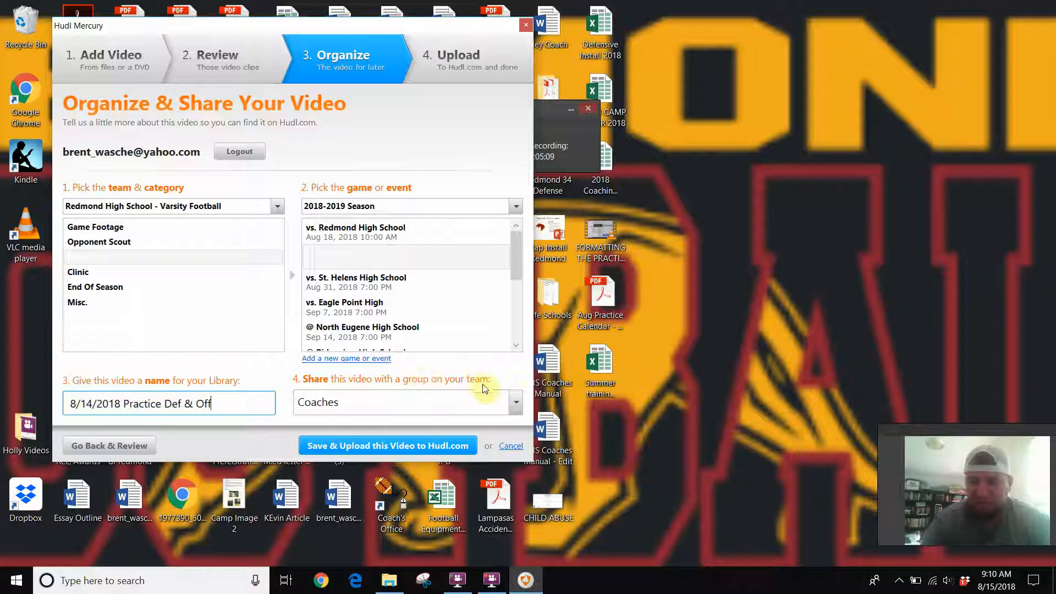
pyautogui.click(513, 401)
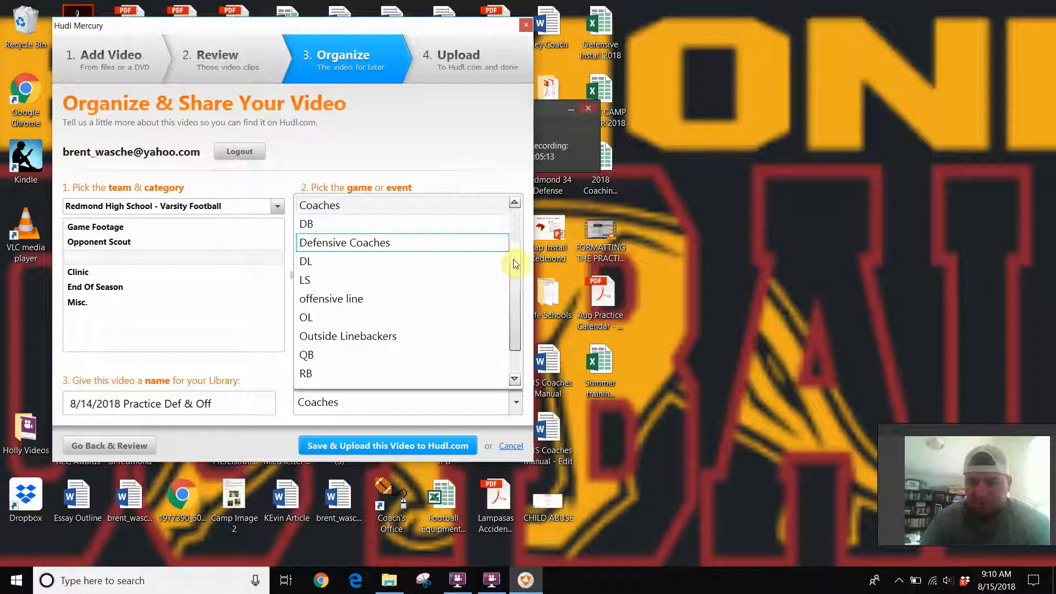
pyautogui.scroll(1, 511, 228)
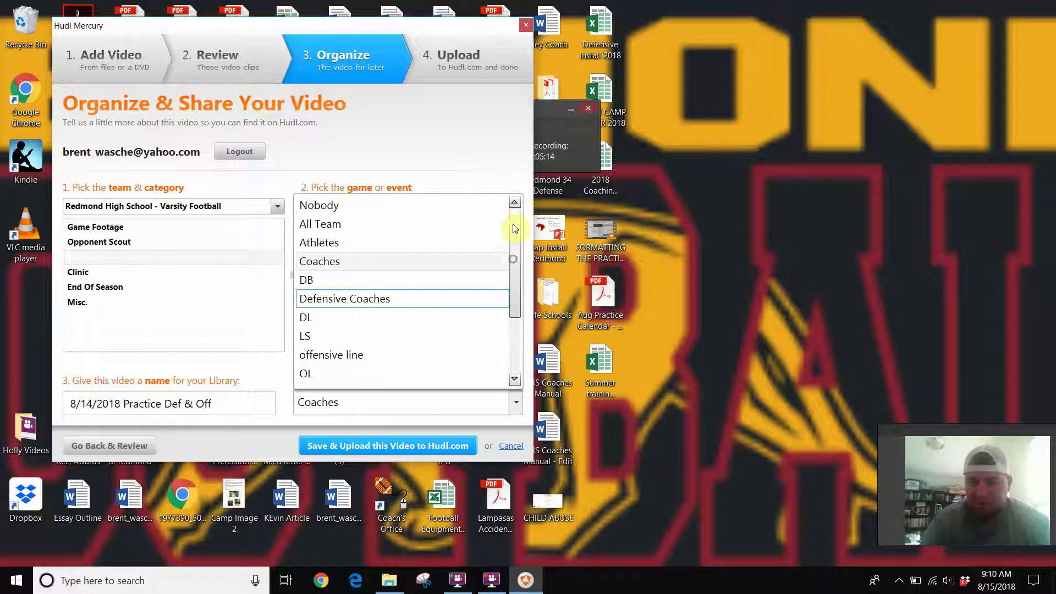
pyautogui.click(469, 223)
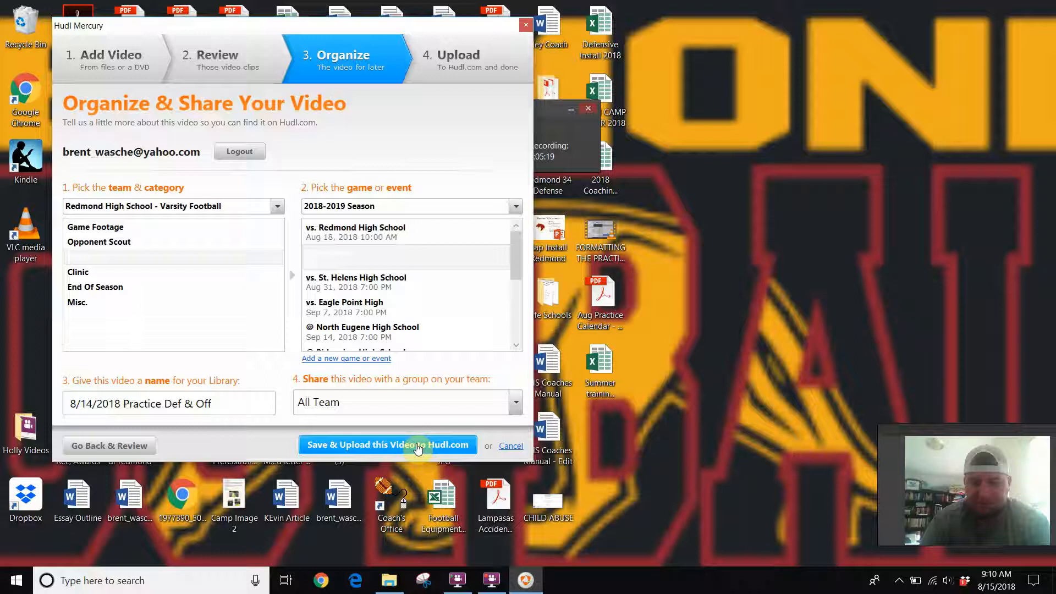
# Save & Upload the video to Hudl.com and show its encoding and upload progress window.
pyautogui.click(417, 446)
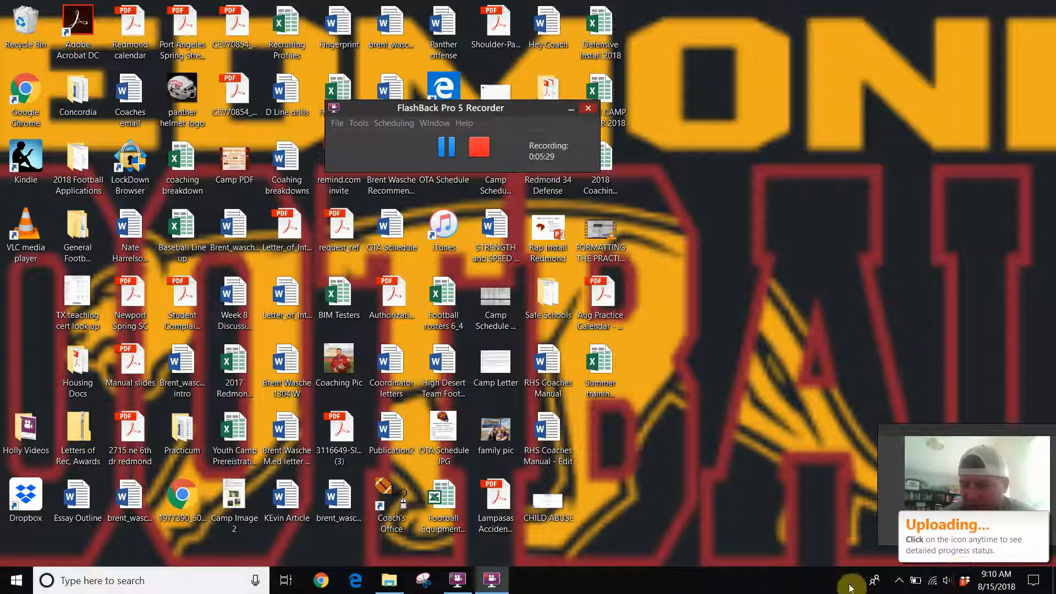
pyautogui.click(959, 540)
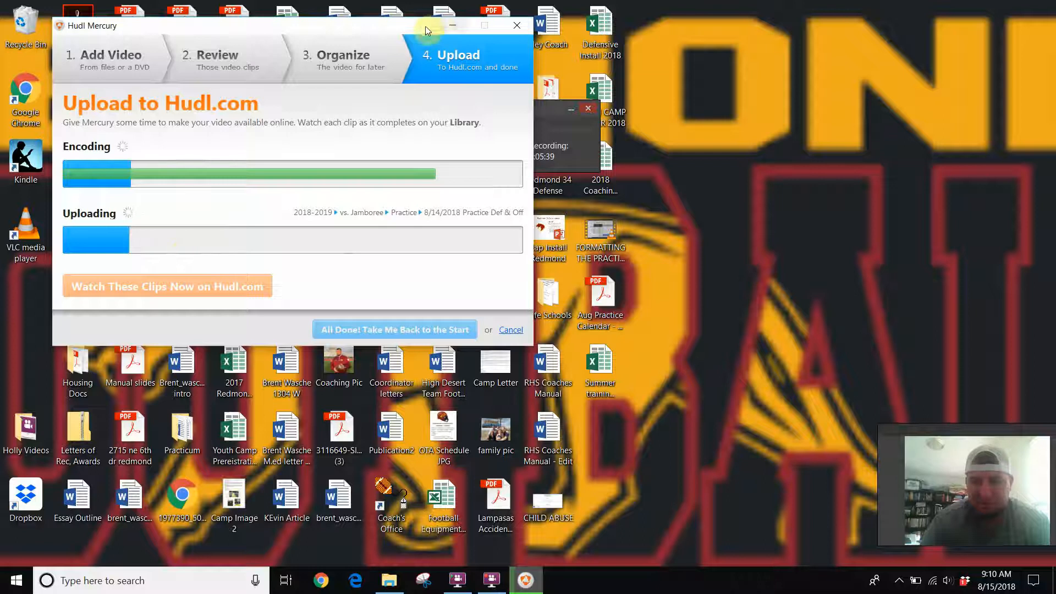
pyautogui.moveTo(409, 27); pyautogui.dragTo(915, 86)
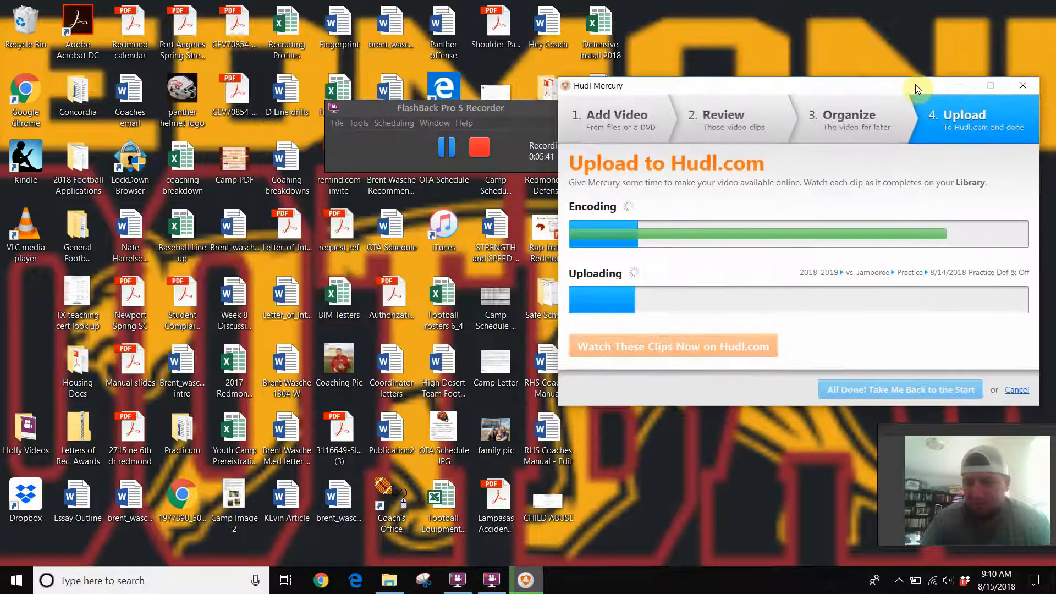